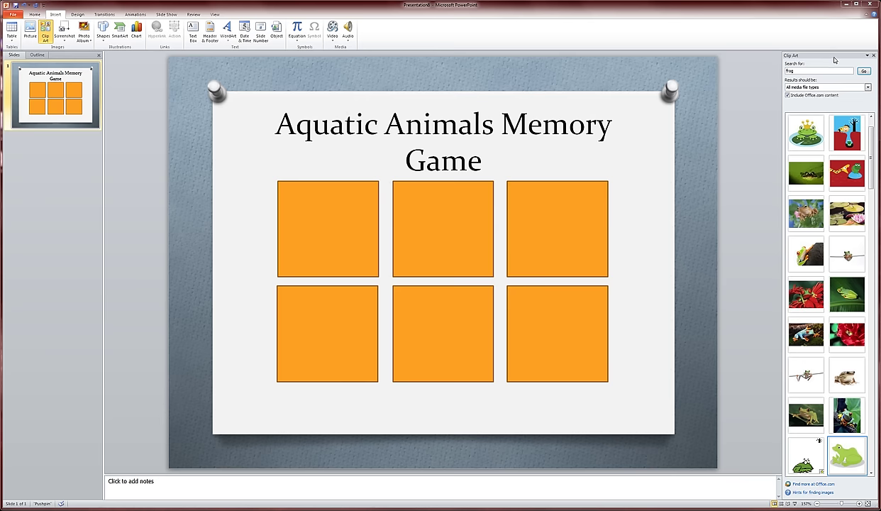
Close the Clip Art pane and display the Animation Pane for the memory game slide.
click(876, 57)
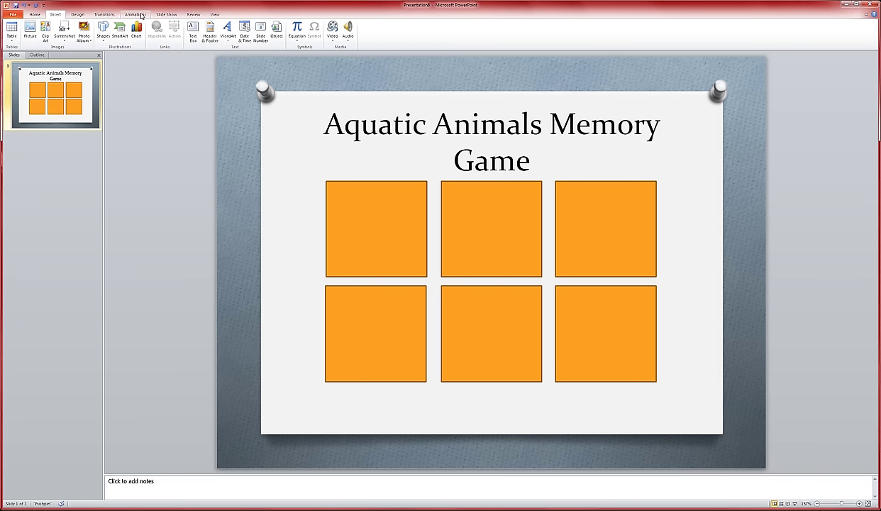
click(141, 16)
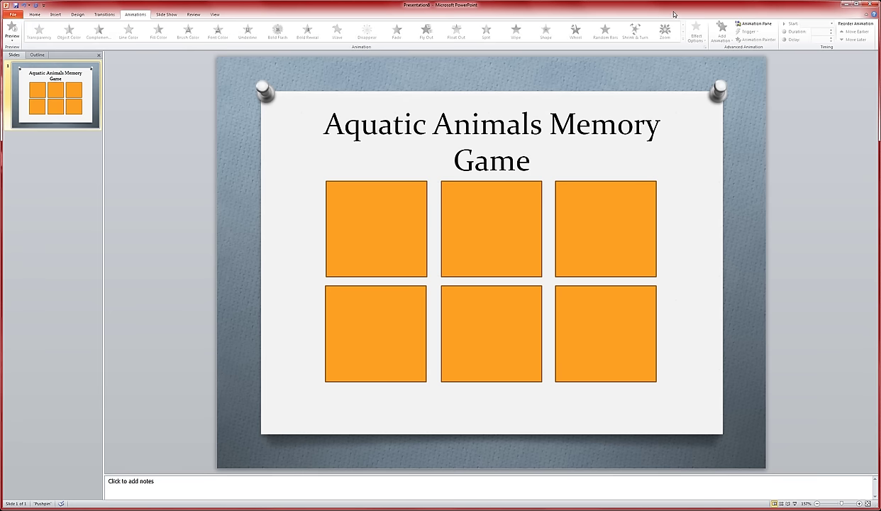
click(745, 26)
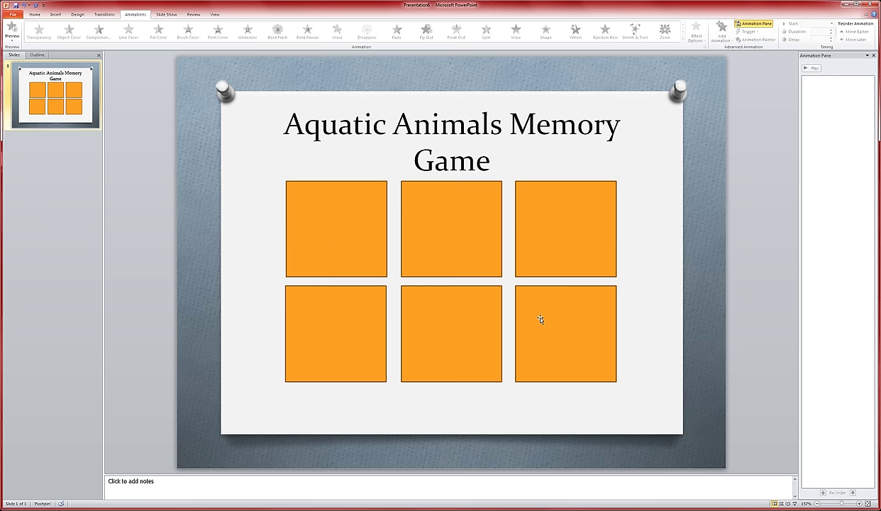
Apply the Shrink & Turn exit animation to the first orange square in the upper row.
click(341, 227)
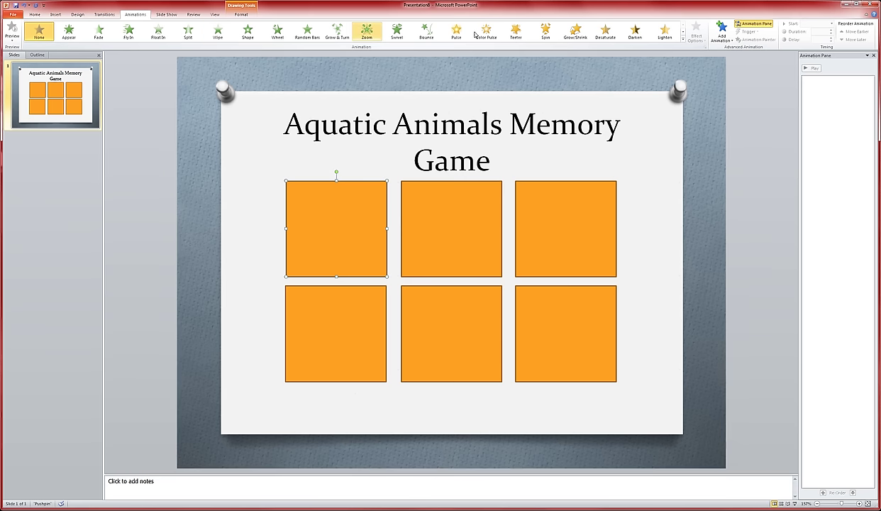
click(684, 33)
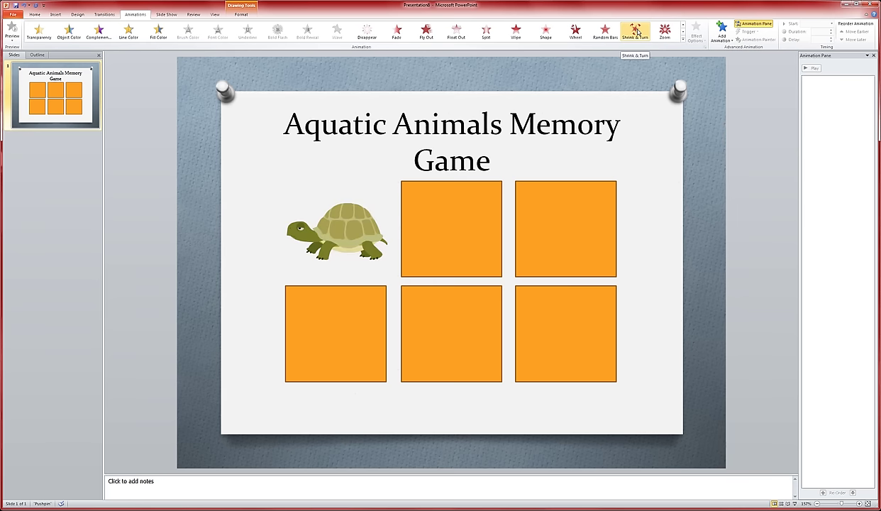
click(637, 32)
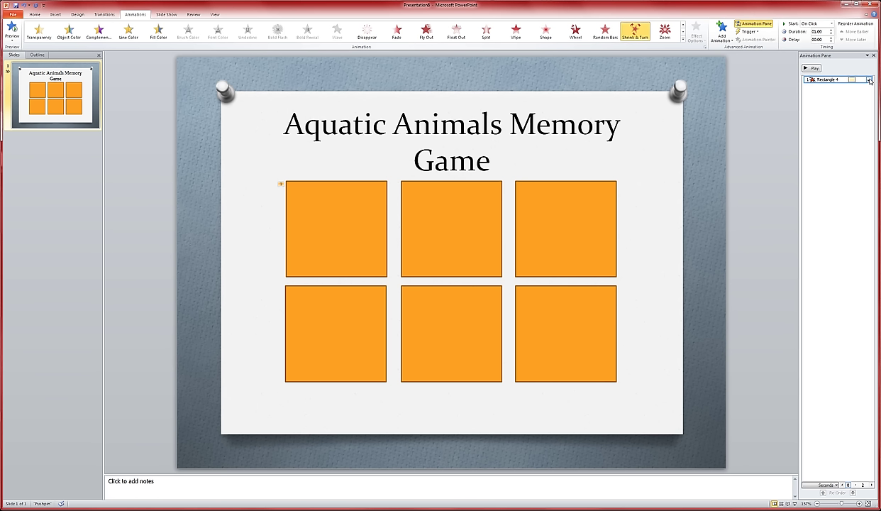
Set the Shrink & Turn animation's duration to 2 seconds (Medium) and make it rewind when done playing.
click(870, 80)
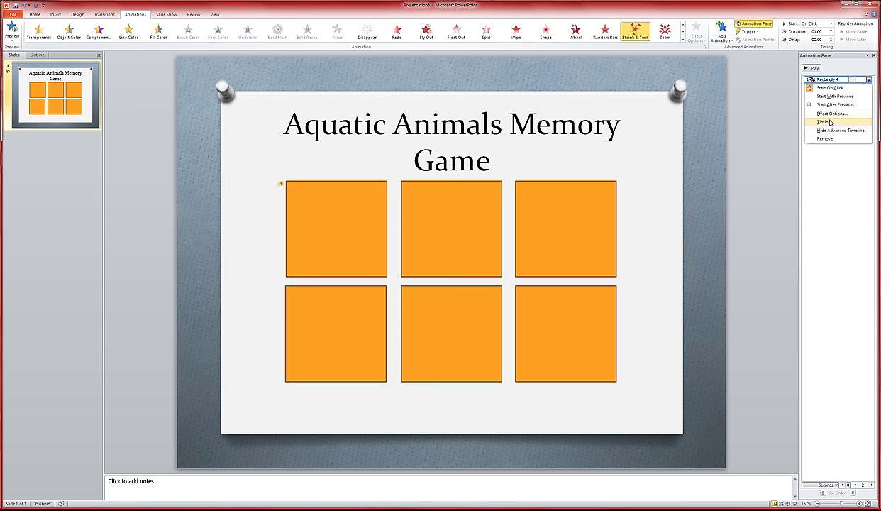
click(829, 122)
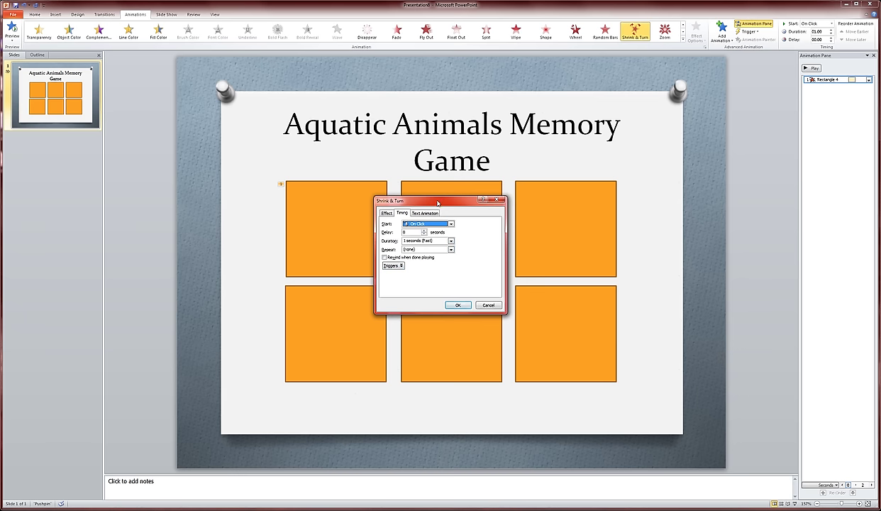
click(451, 242)
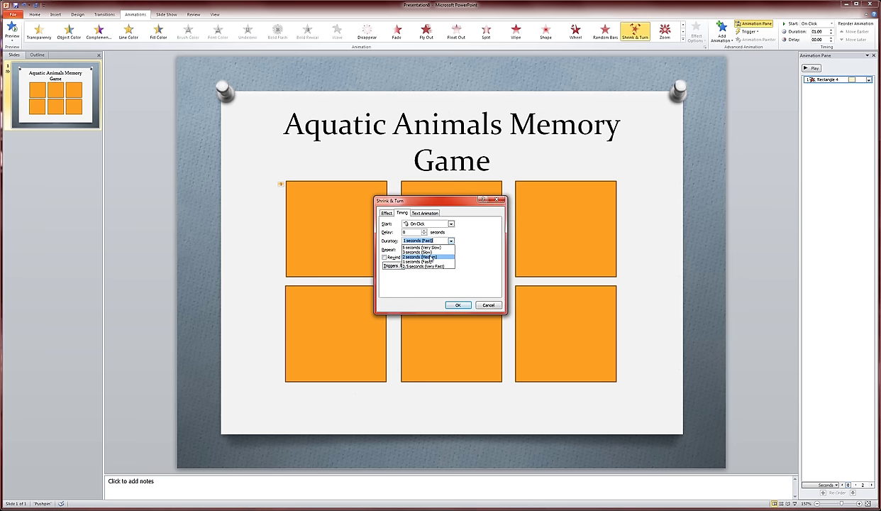
click(432, 257)
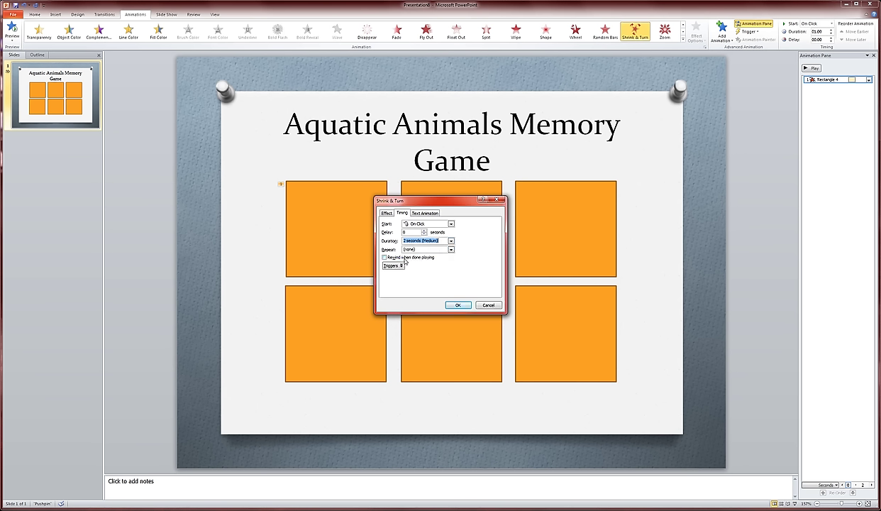
click(385, 257)
Make the Shrink & Turn effect start on click of Rectangle 4 and apply the timing settings.
click(392, 266)
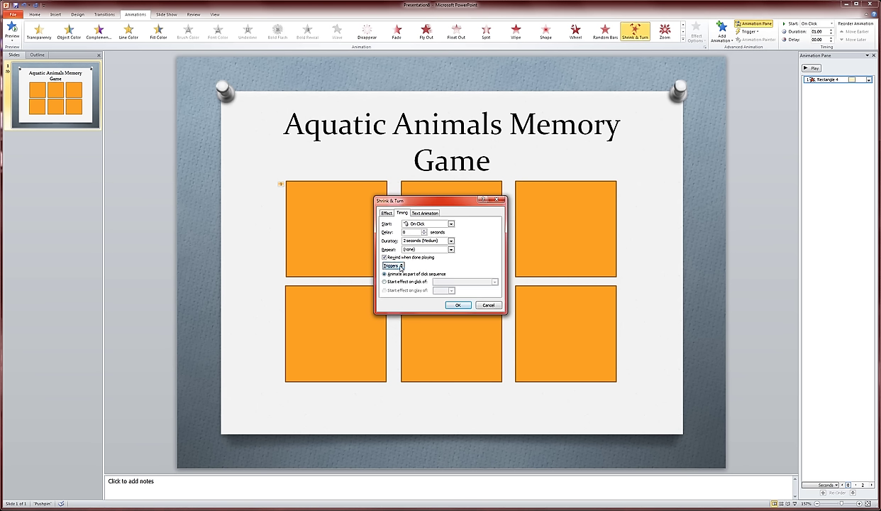
click(385, 283)
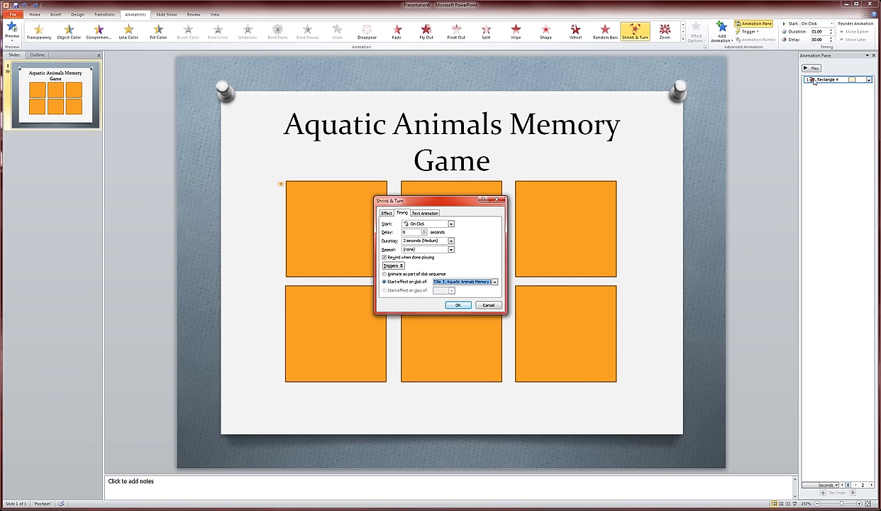
click(494, 283)
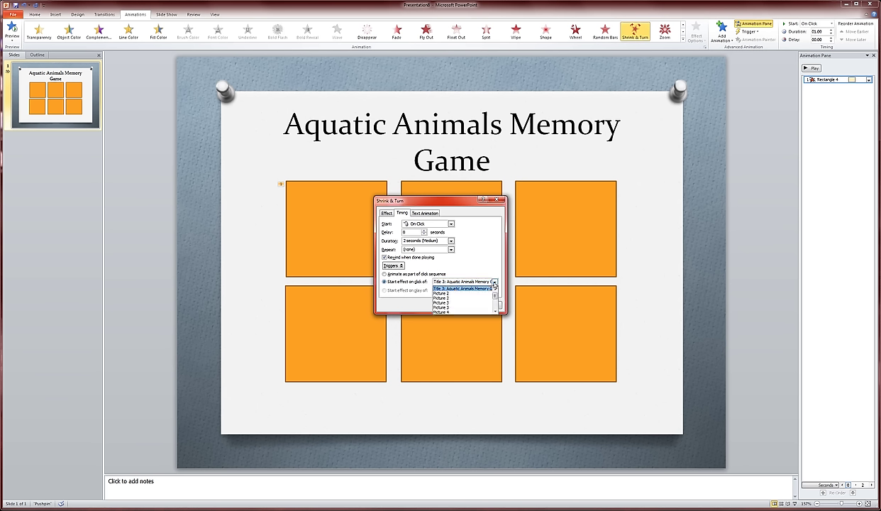
scroll(497, 299, down, 2)
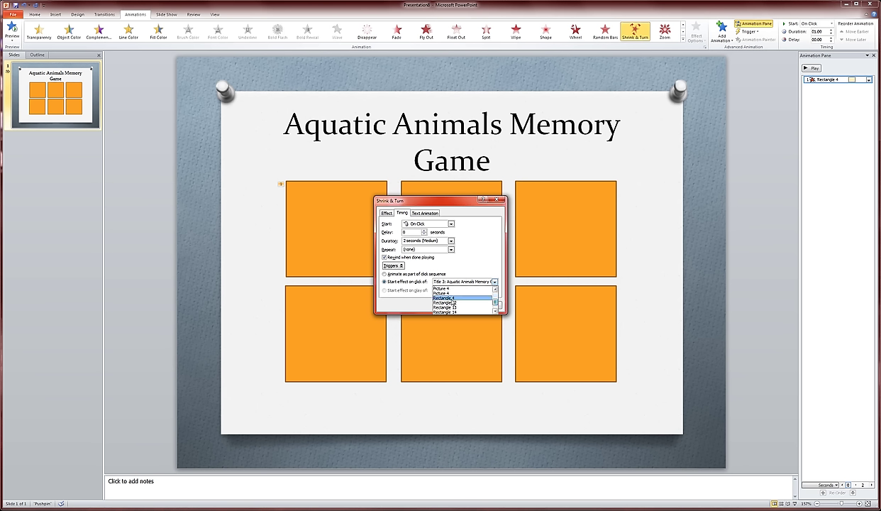
click(450, 297)
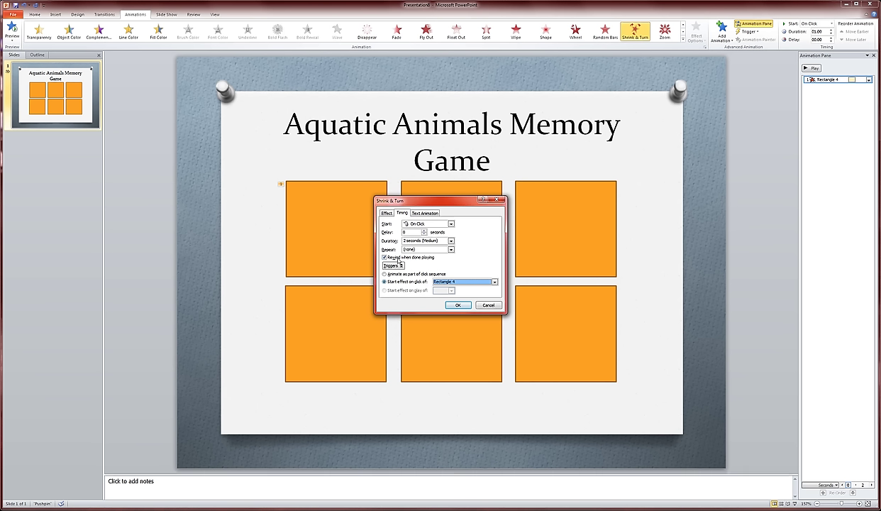
click(459, 304)
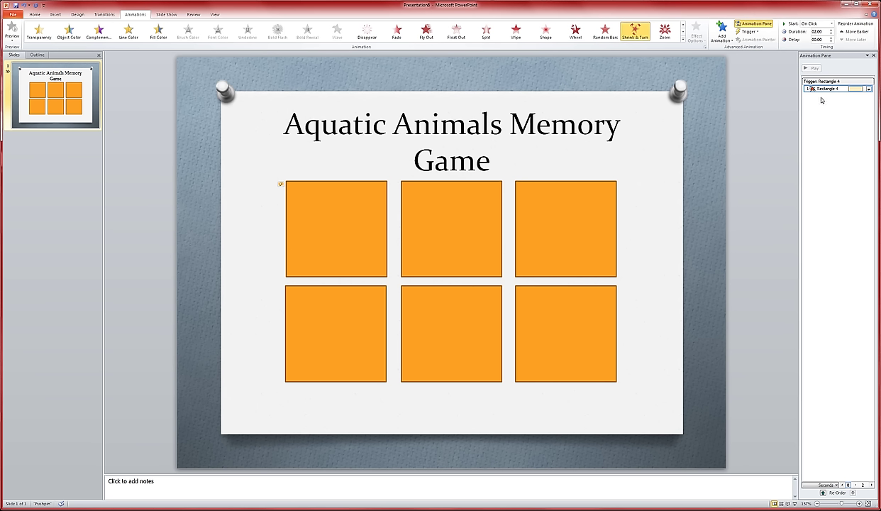
Add a second exit animation, Fly Out, to the first orange square in the upper row.
click(340, 208)
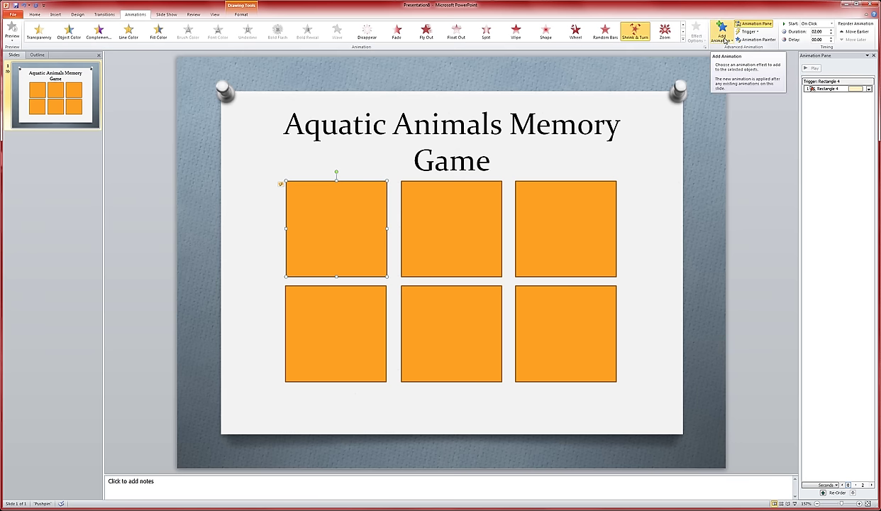
click(724, 36)
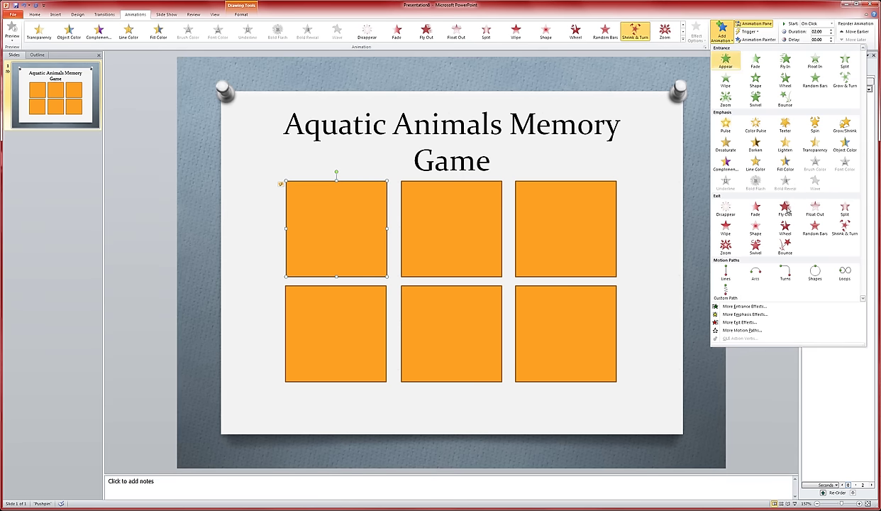
click(786, 208)
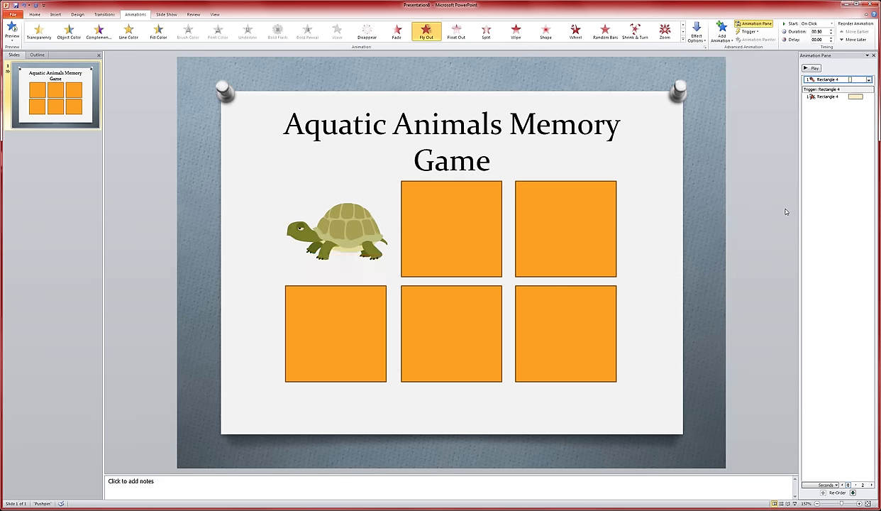
Set the Fly Out animation's duration to 1 second (Fast) in its timing settings.
click(870, 81)
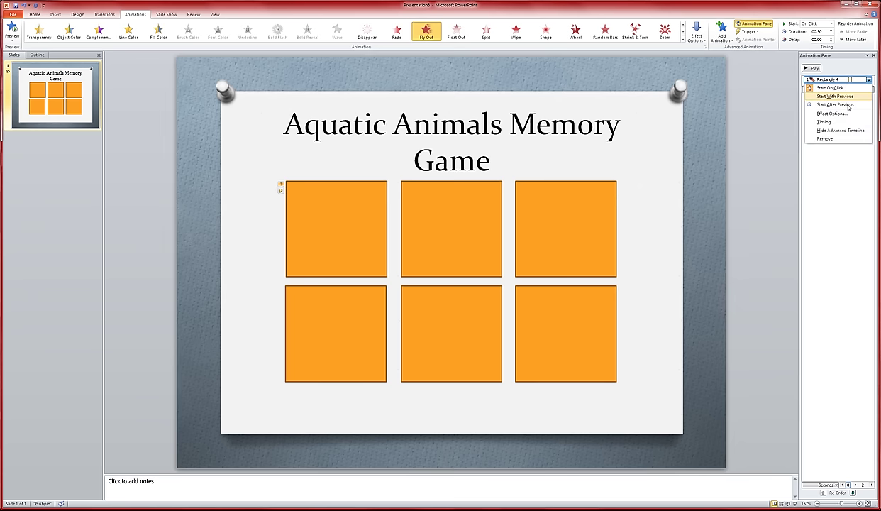
click(827, 122)
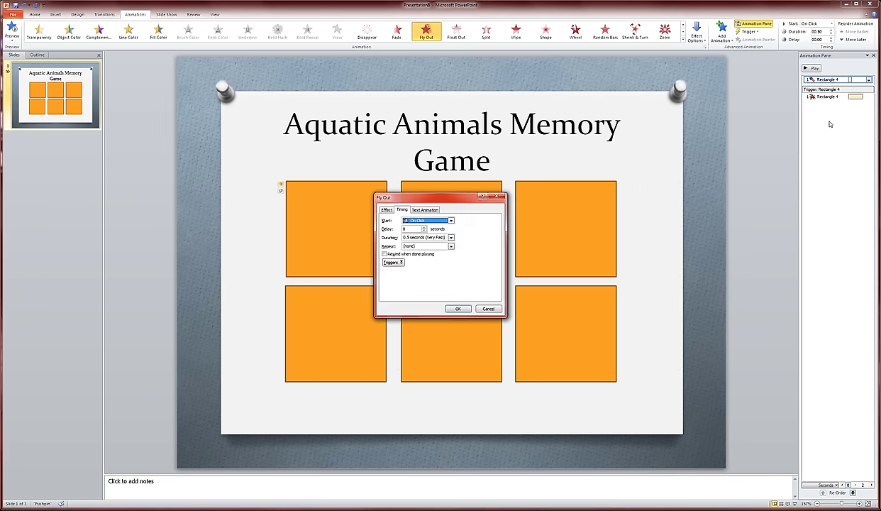
click(451, 239)
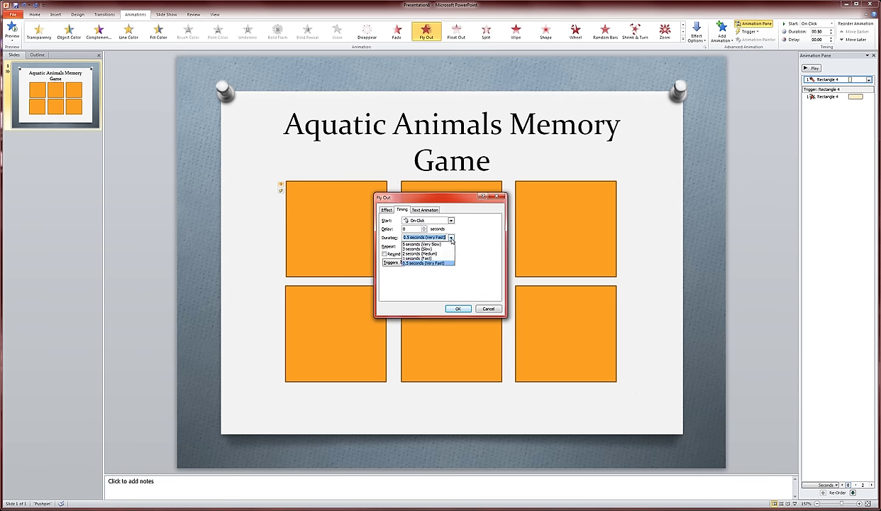
click(426, 256)
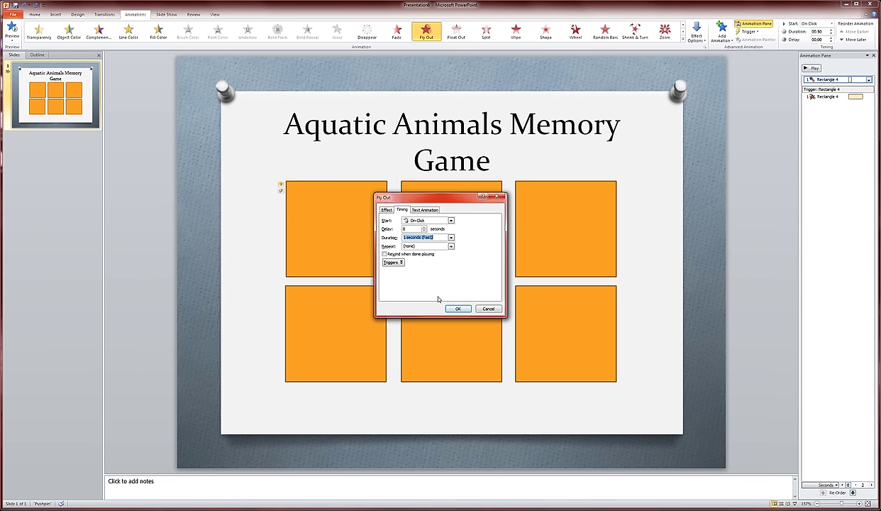
Make the Fly Out effect start on click of Rectangle 4 and apply the timing settings.
click(398, 264)
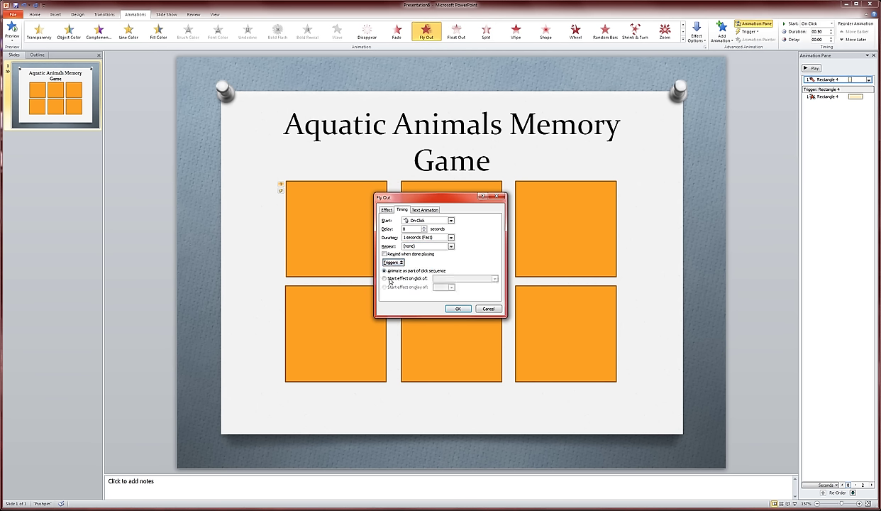
click(384, 278)
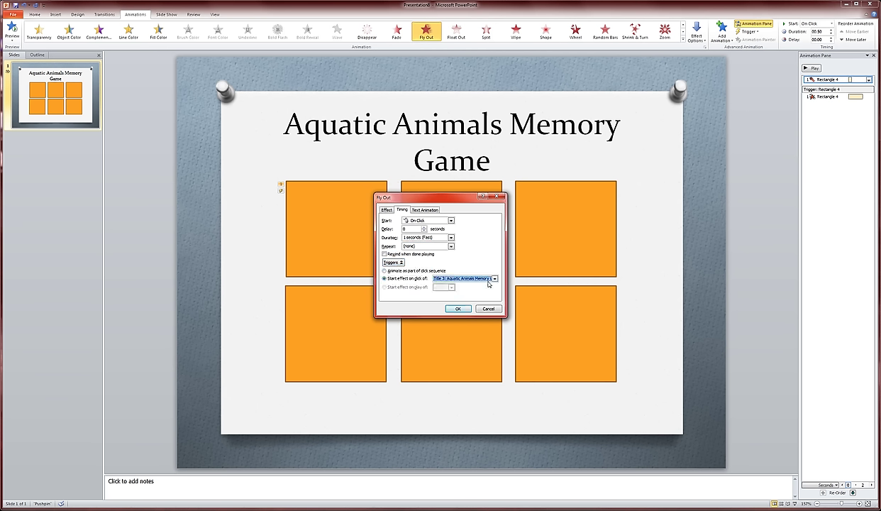
click(494, 278)
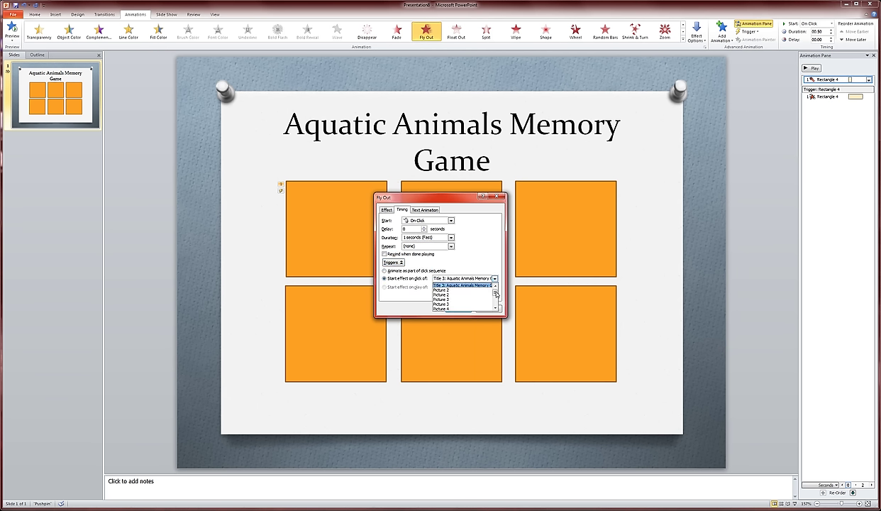
scroll(483, 288, down, 3)
click(447, 303)
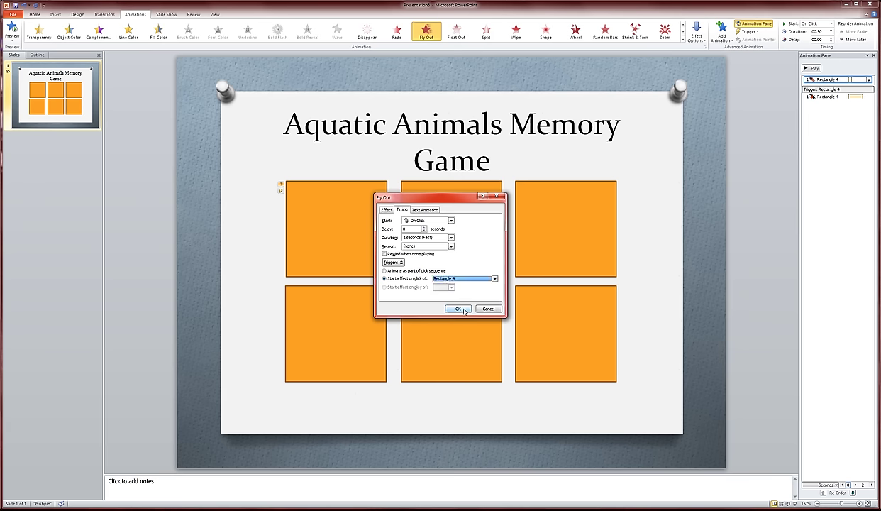
click(464, 309)
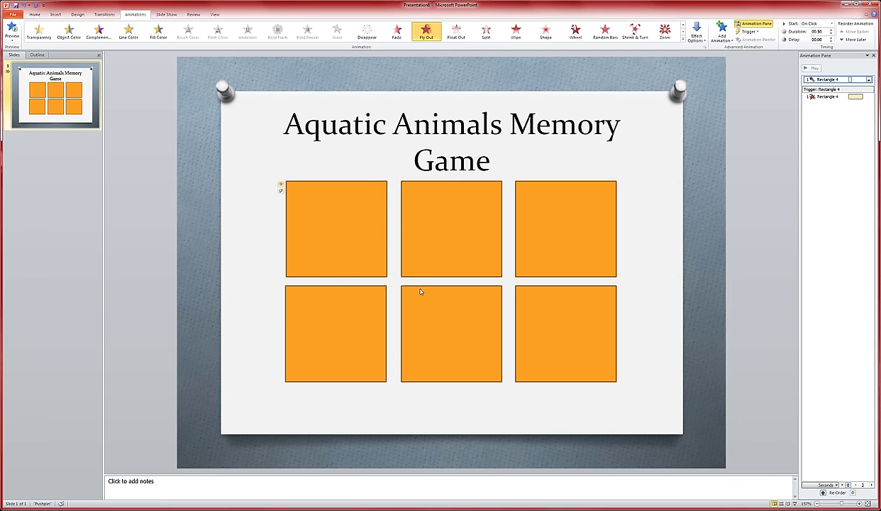